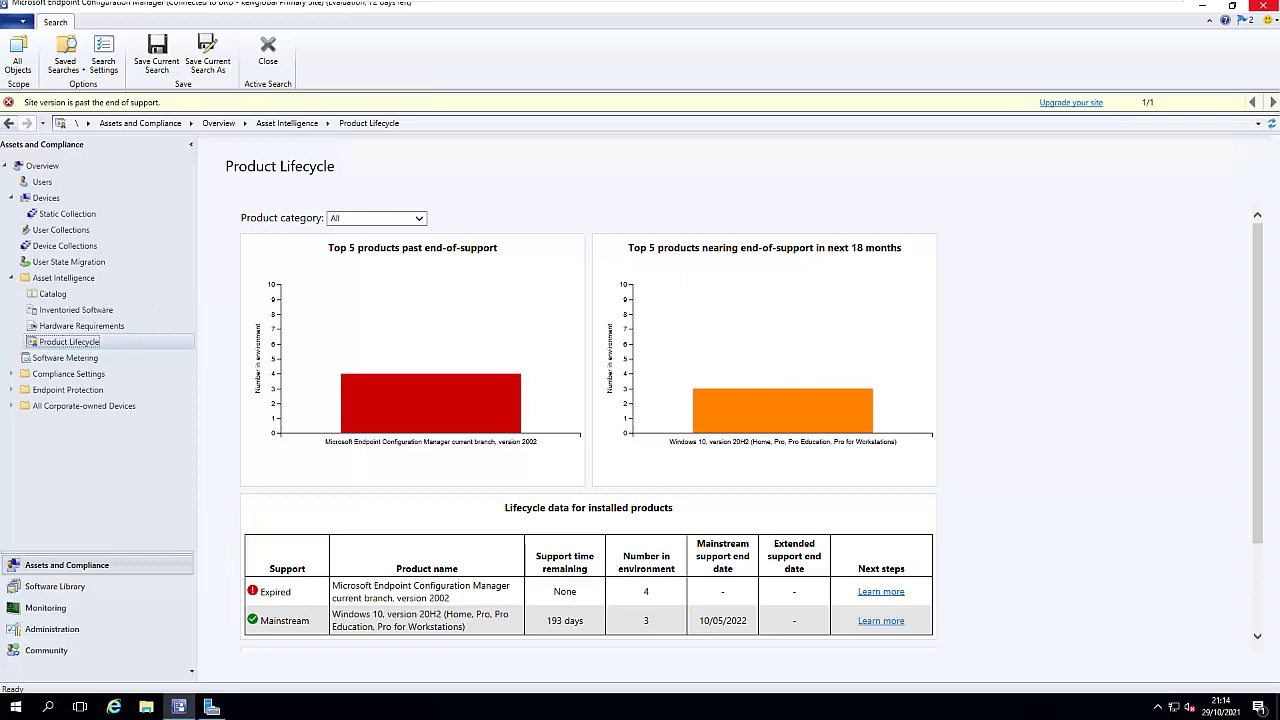
# Step: Open the properties of Desktop Client Custom Settings from the client settings in the Administration workspace
pyautogui.click(52, 629)
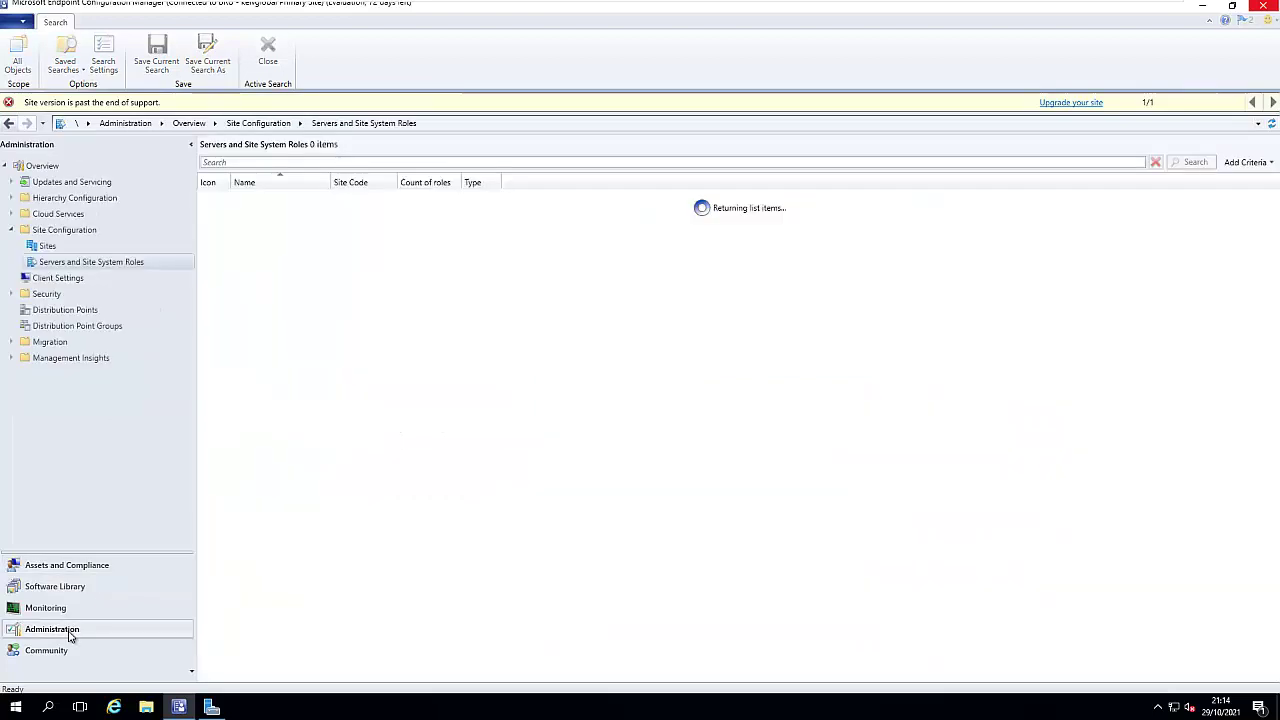
pyautogui.click(47, 280)
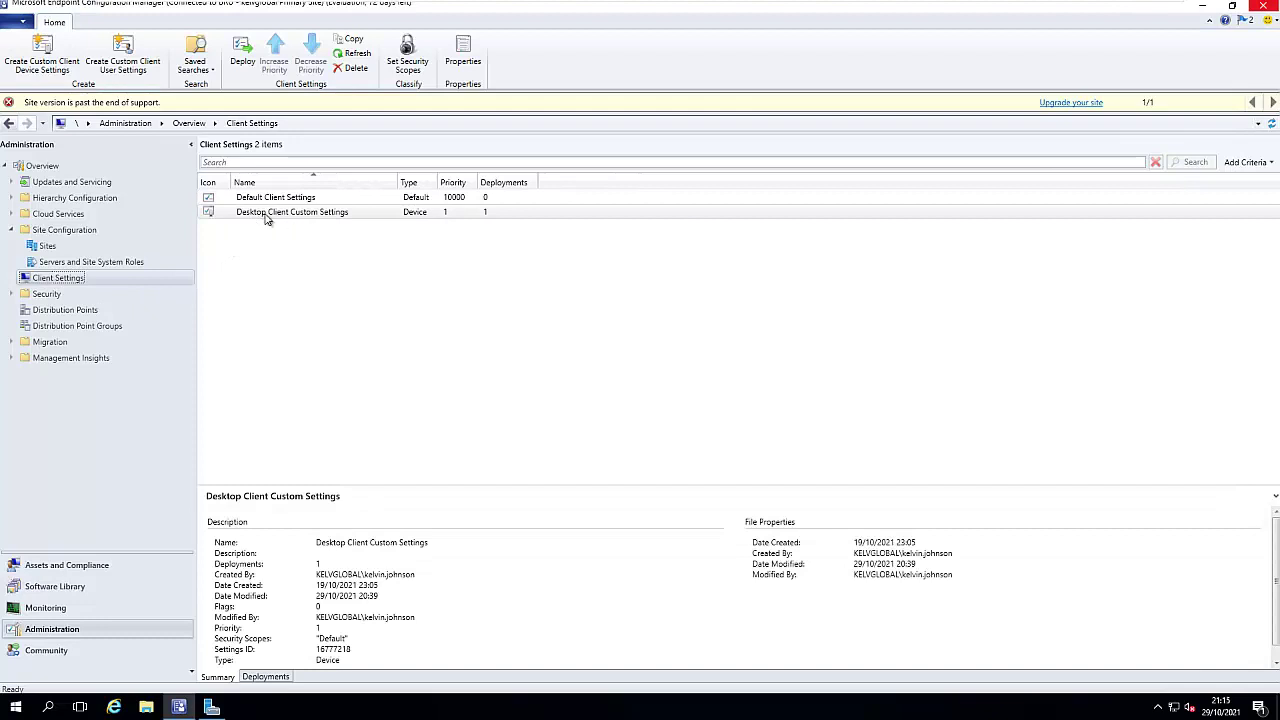
pyautogui.click(296, 215)
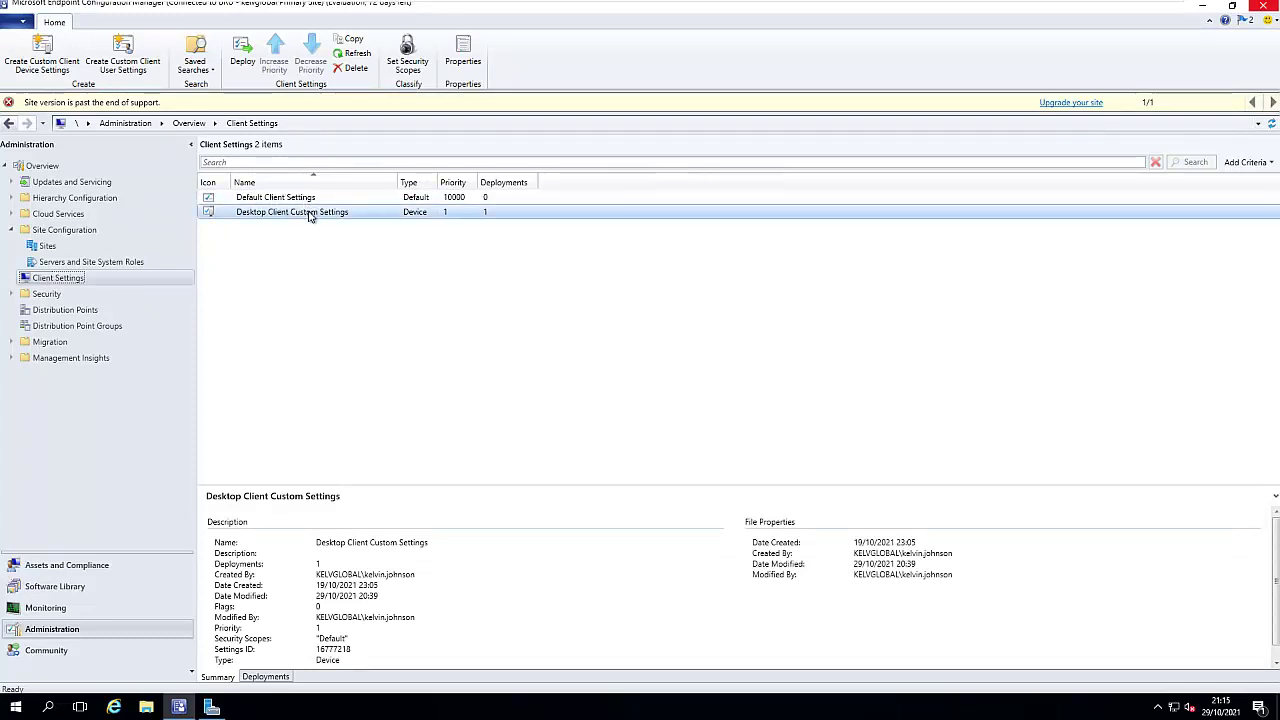
pyautogui.rightClick(313, 213)
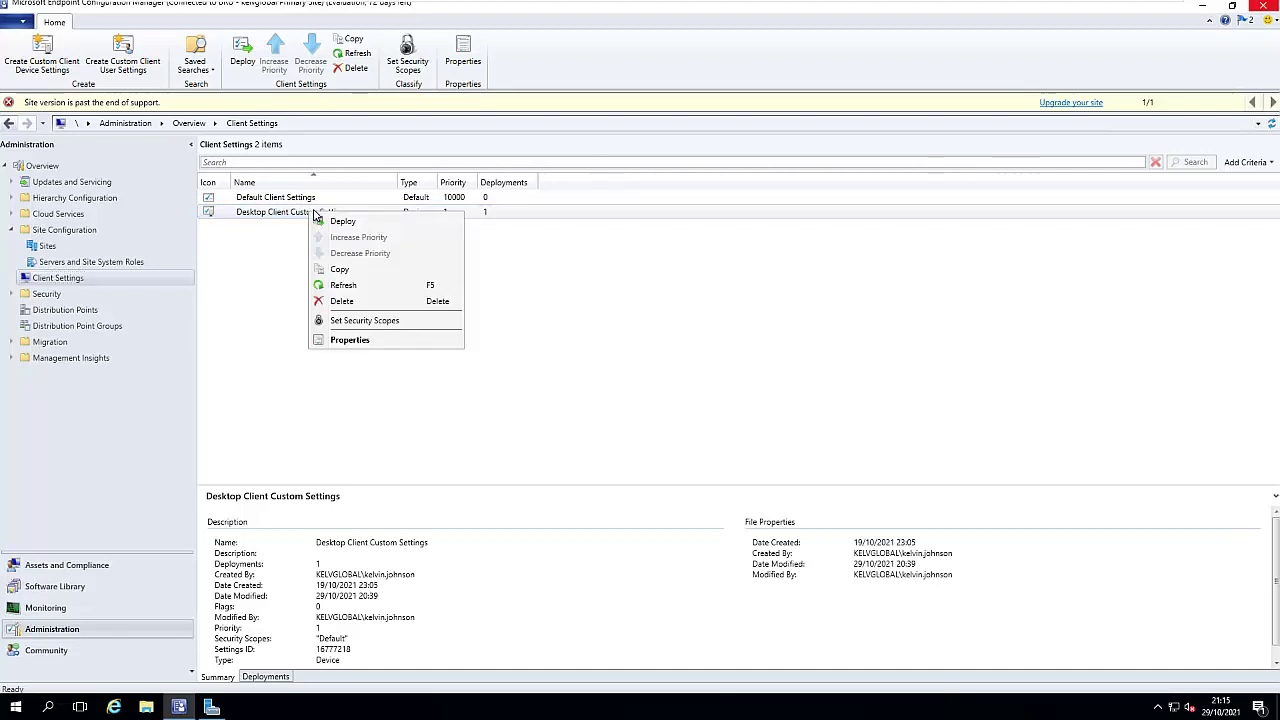
pyautogui.click(350, 340)
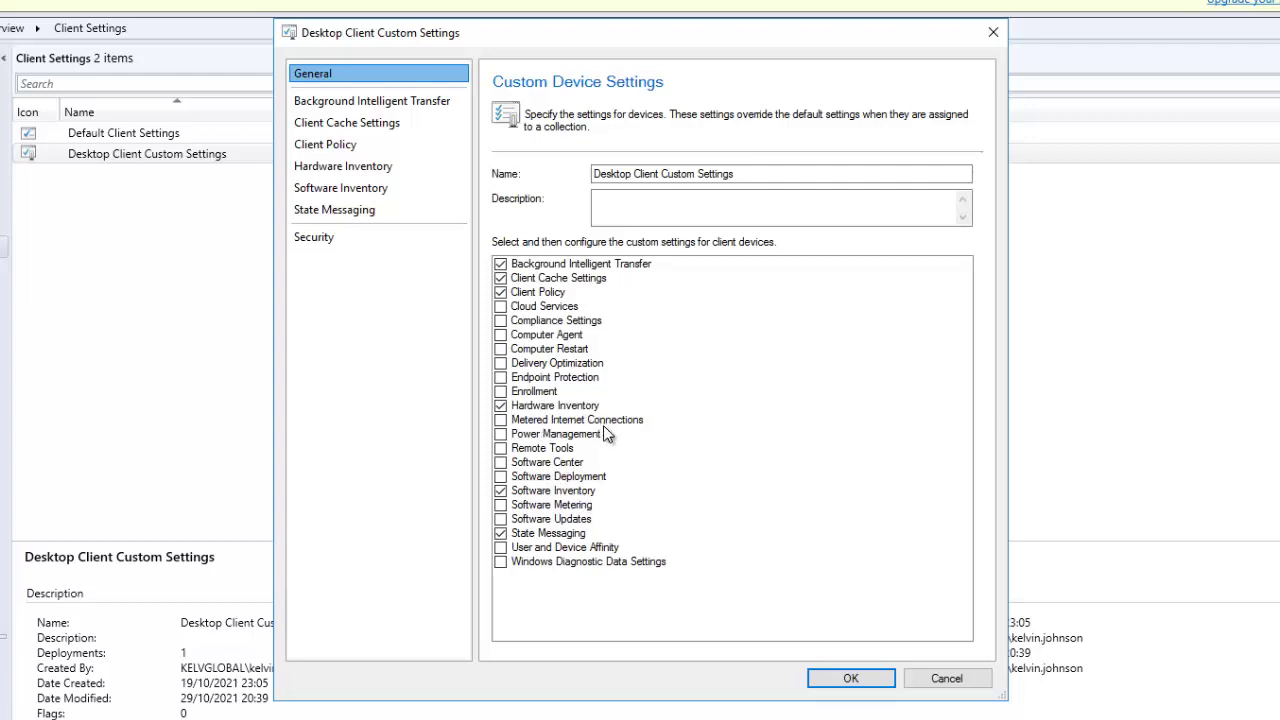
# Step: Include Software Metering in the custom device settings and display its device settings
pyautogui.click(501, 505)
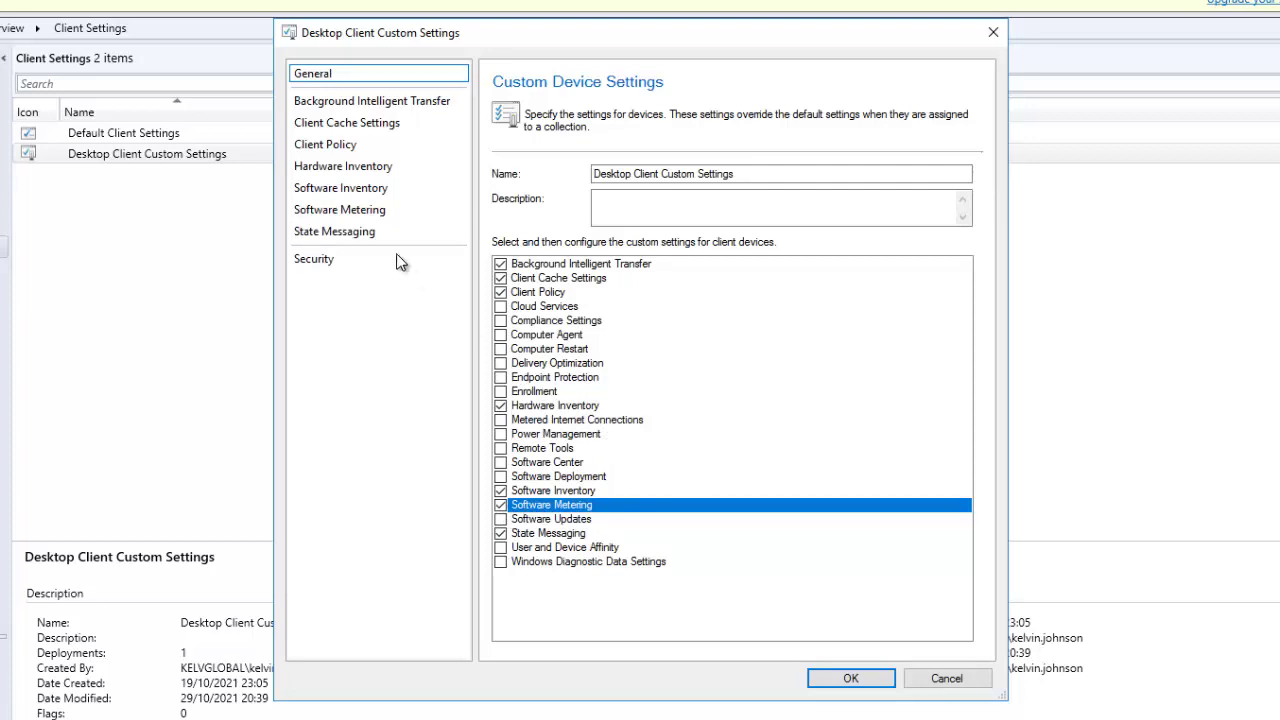
pyautogui.click(365, 231)
pyautogui.click(354, 210)
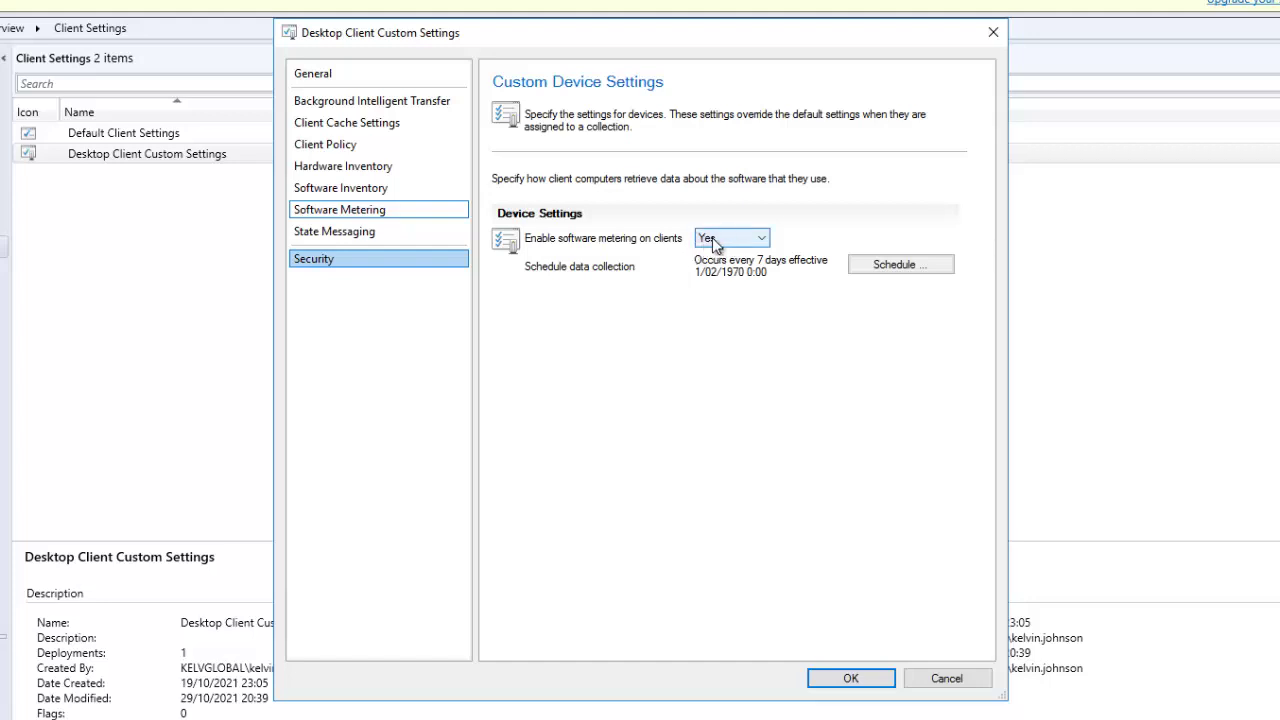
# Step: Keep software metering enabled on clients, set data collection to a simple schedule of every 1 day, and save the client settings
pyautogui.click(741, 241)
pyautogui.click(887, 268)
pyautogui.doubleClick(644, 321)
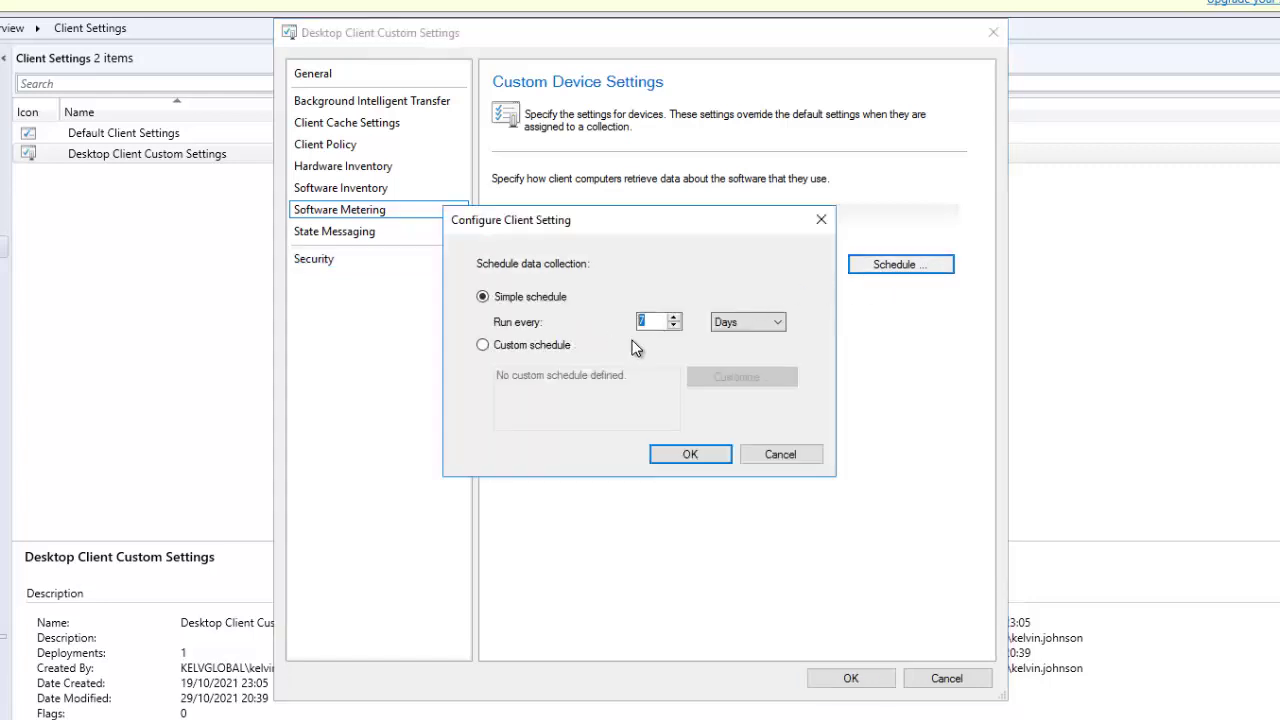
pyautogui.click(702, 455)
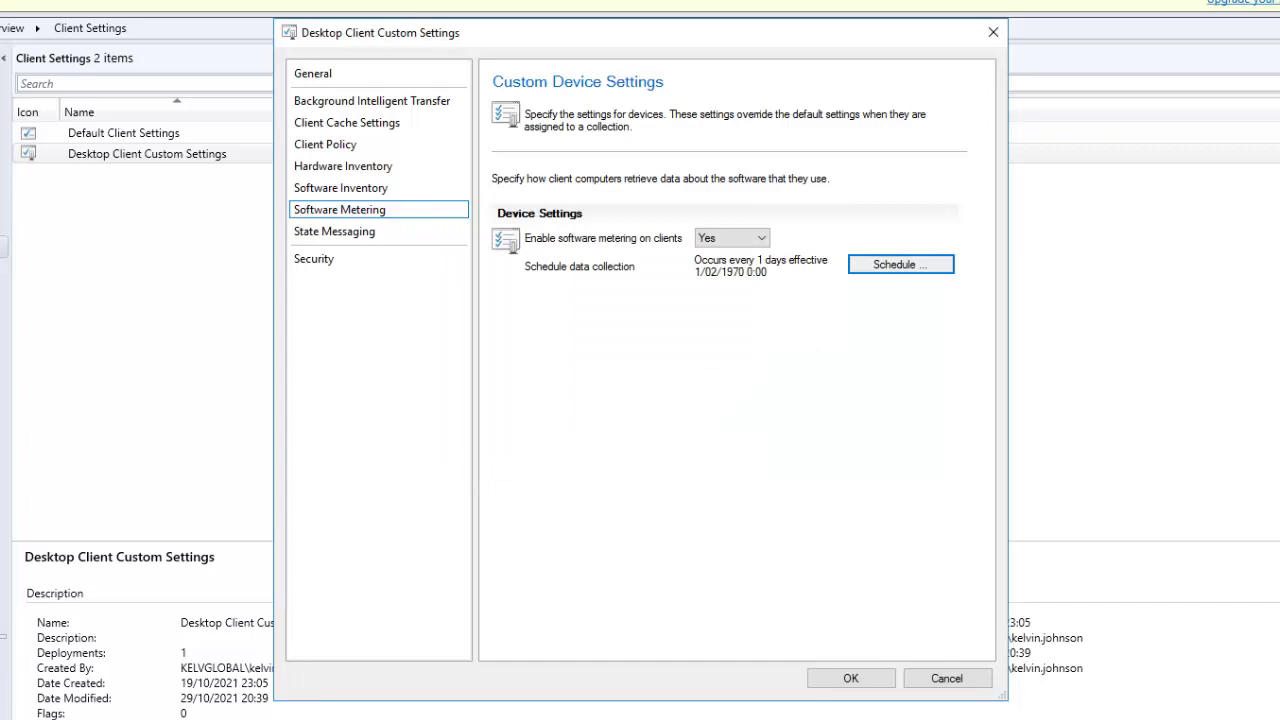
pyautogui.click(850, 678)
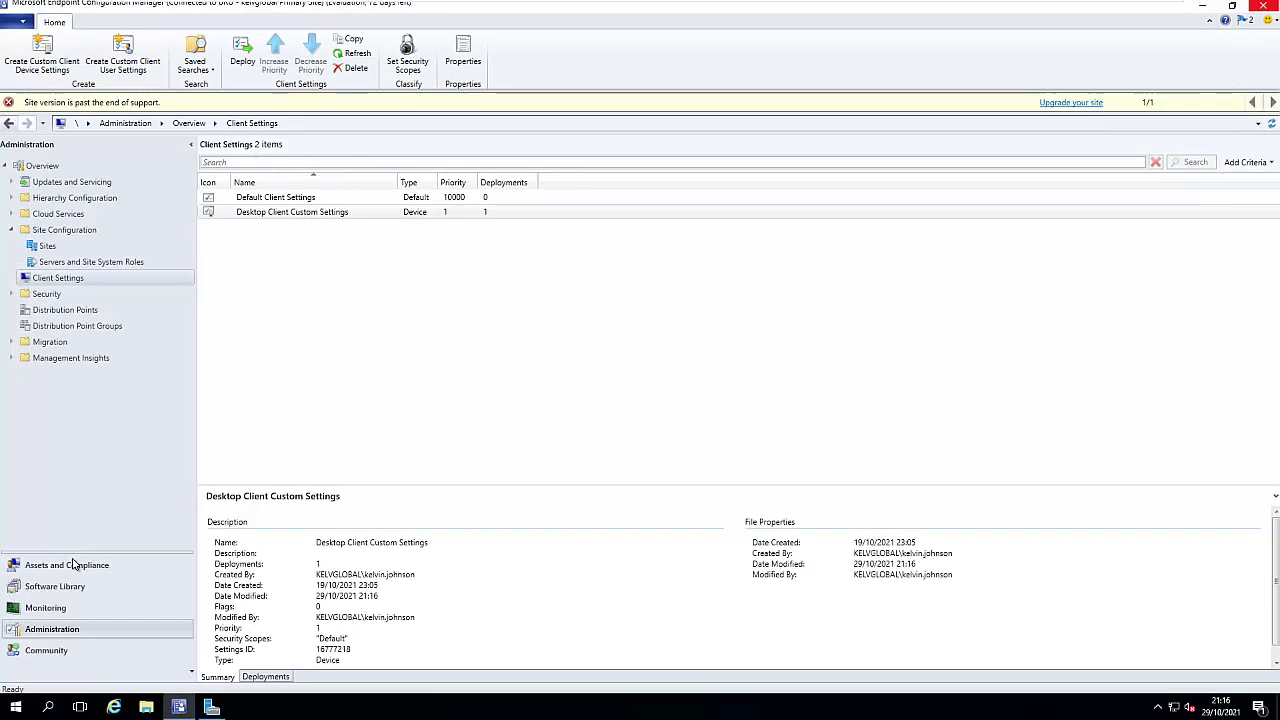
# Step: List the software metering rules in the Assets and Compliance workspace and widen the Name column to fit the full rule names
pyautogui.click(72, 566)
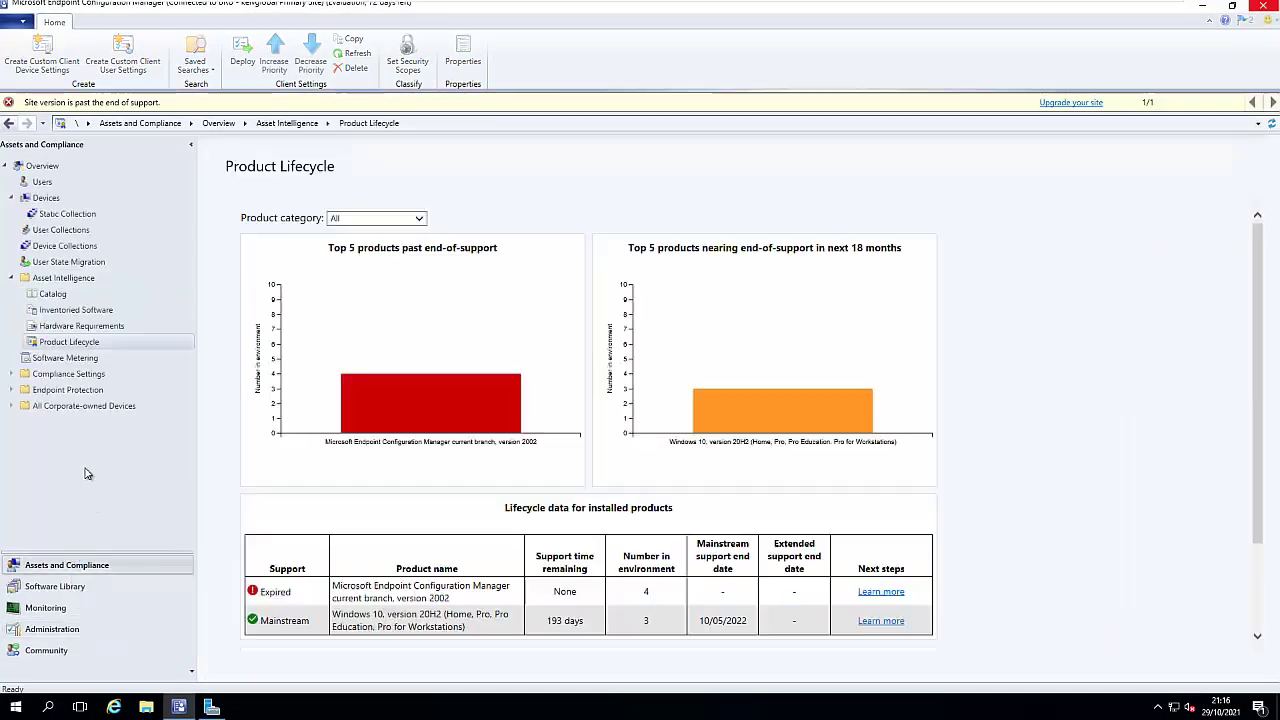
pyautogui.click(55, 358)
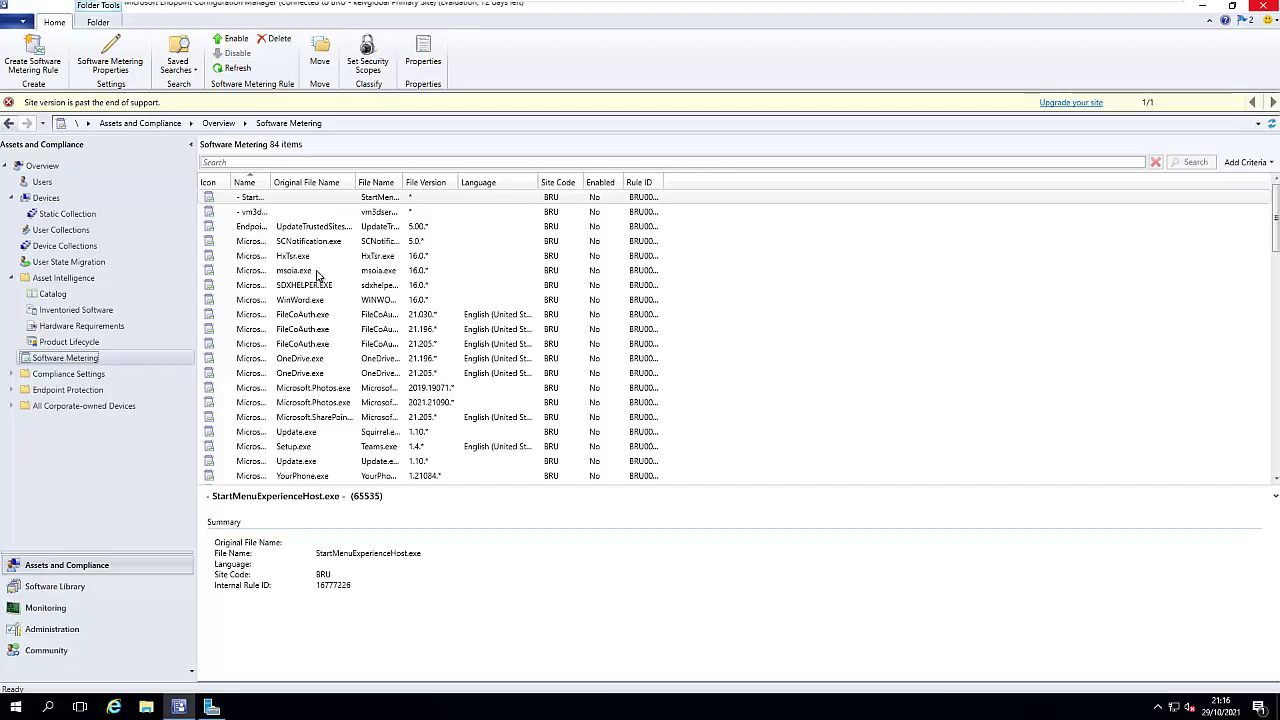
pyautogui.click(270, 196)
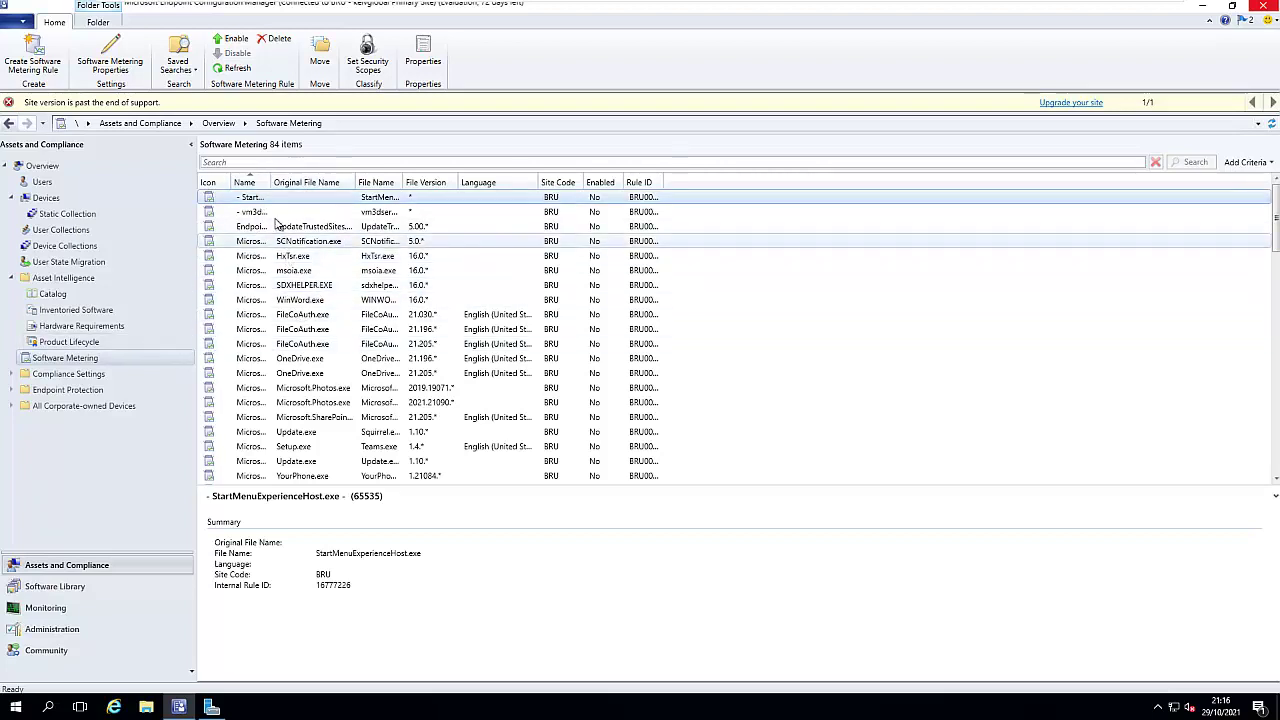
pyautogui.doubleClick(272, 182)
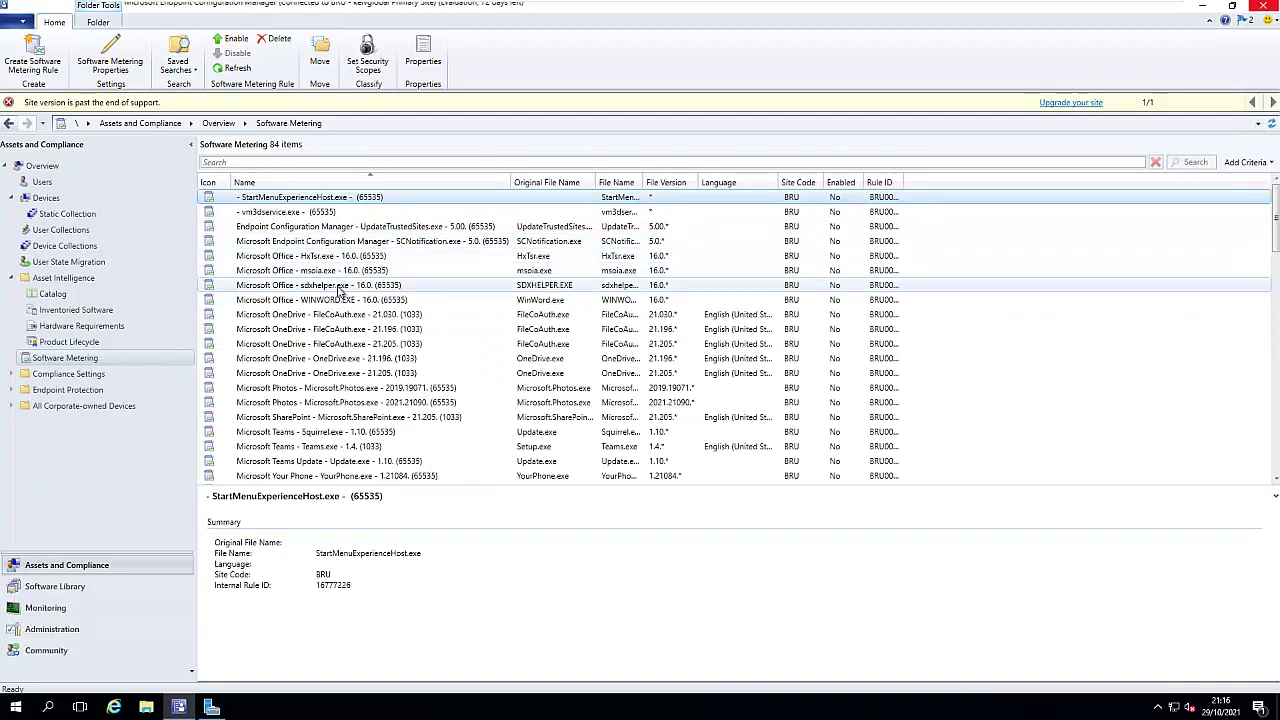
# Step: Look through the software metering rules and select the Microsoft Teams - Teams.exe rule
pyautogui.scroll(-3, 329, 281)
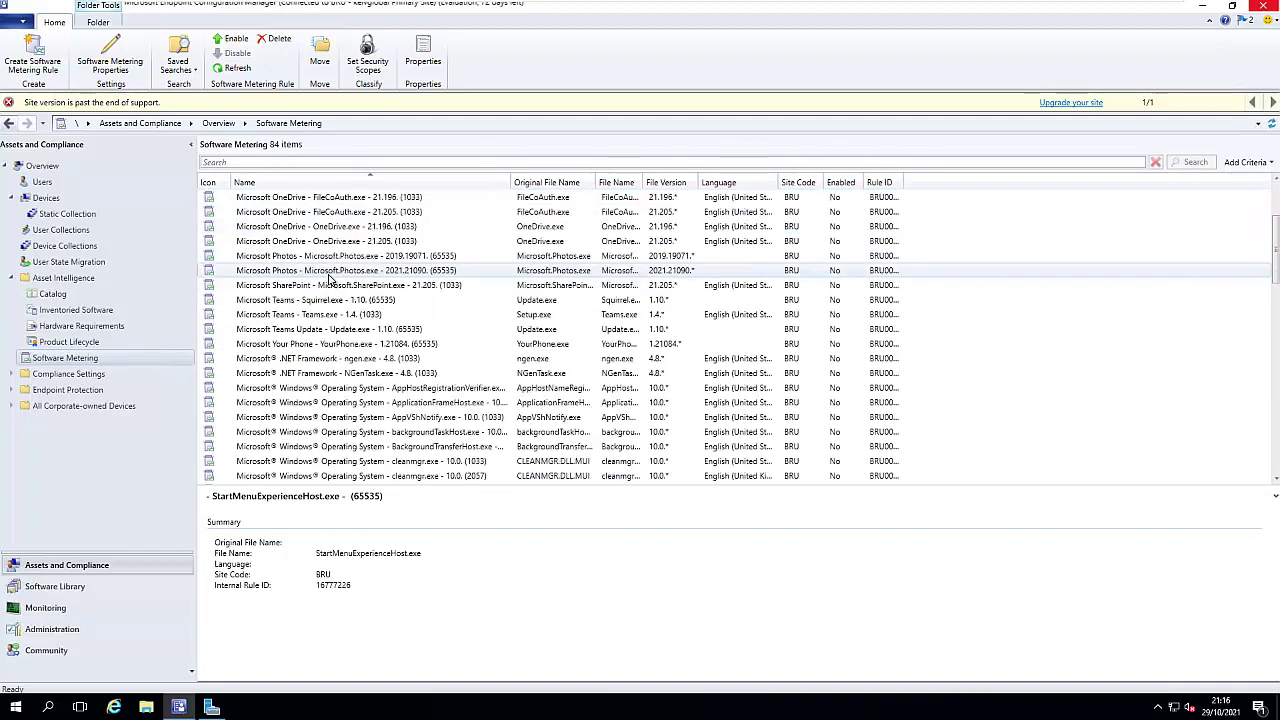
pyautogui.scroll(-5, 329, 281)
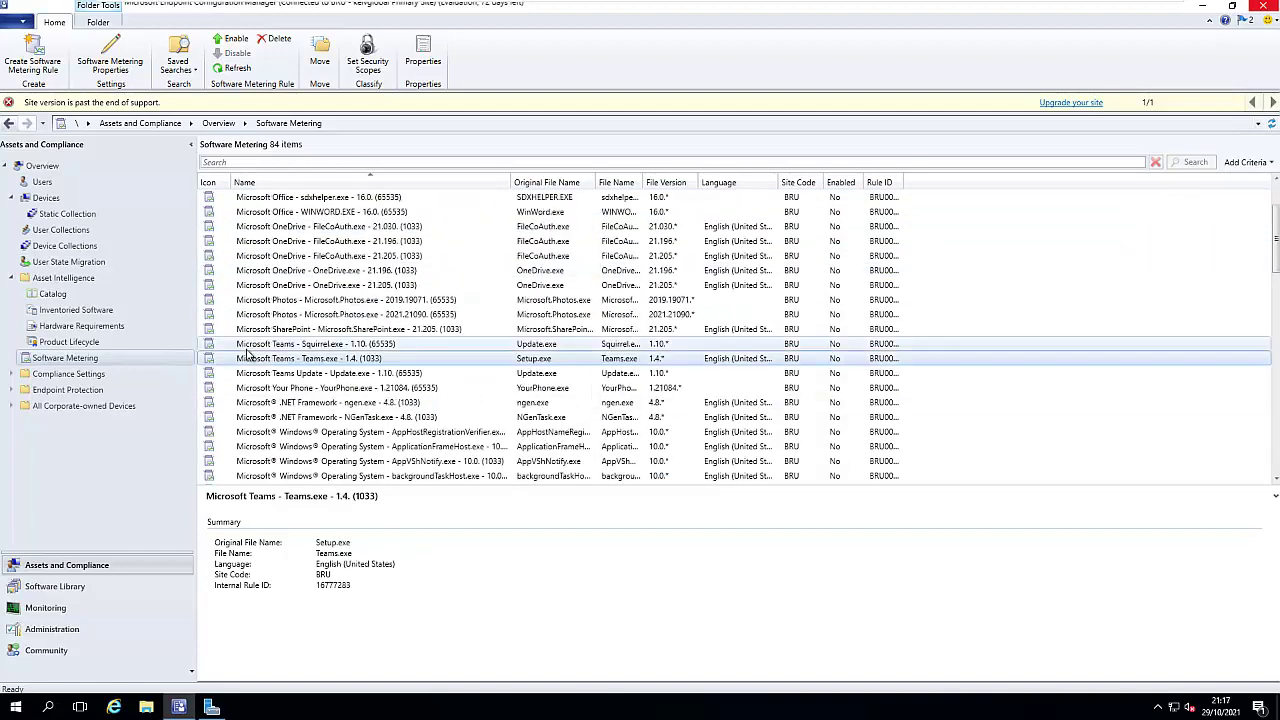
pyautogui.click(247, 346)
pyautogui.scroll(-2, 280, 347)
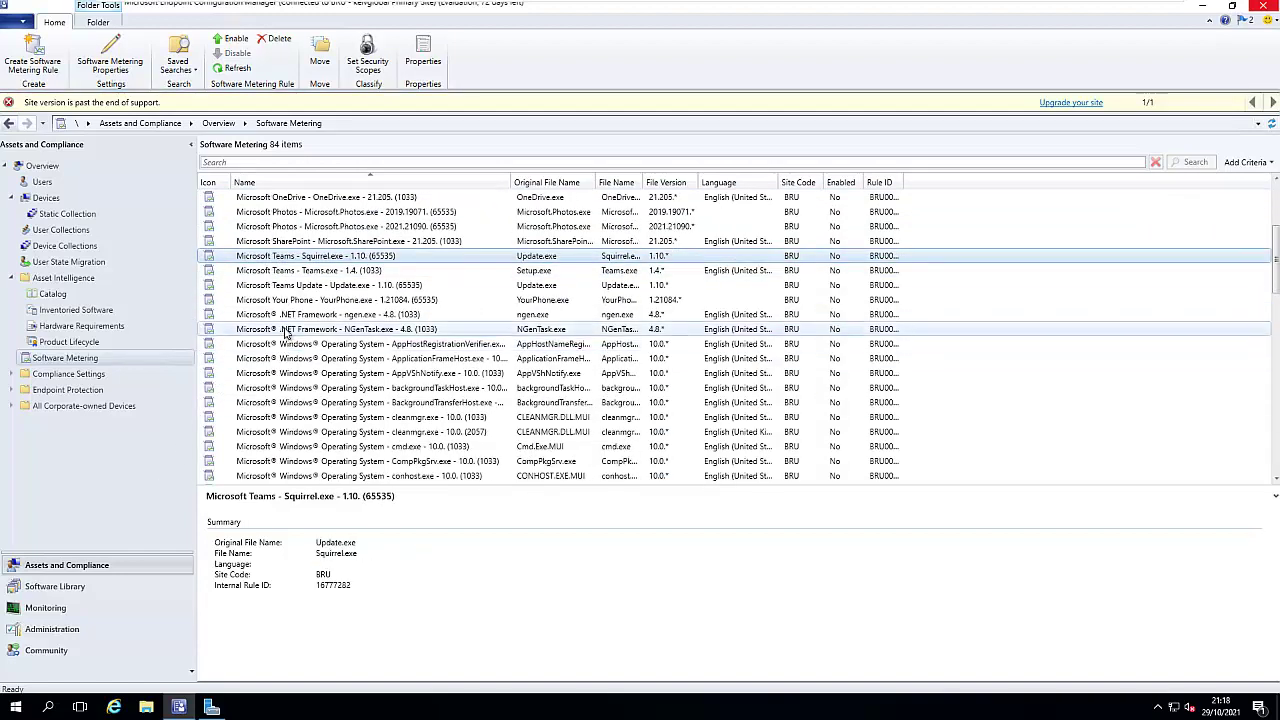
pyautogui.click(286, 329)
pyautogui.click(303, 273)
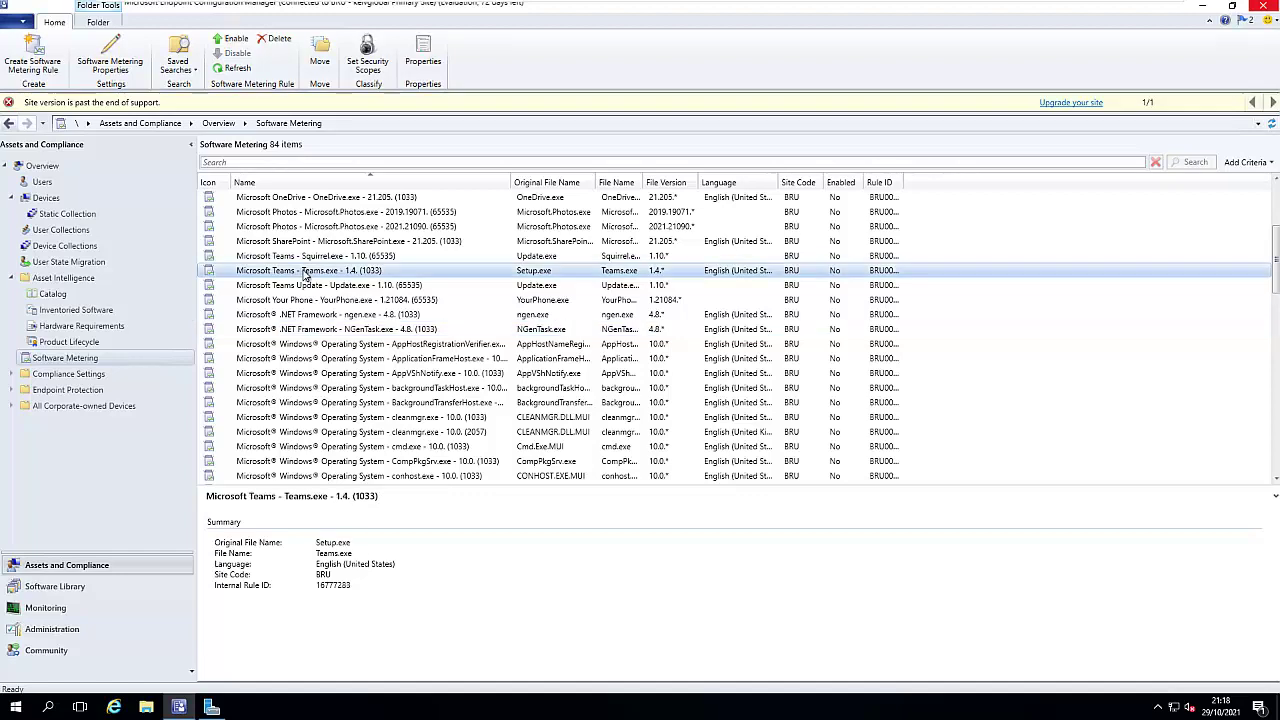
# Step: Examine the Teams.exe rule's name, file name and site assignment in its properties, and close them without changes
pyautogui.doubleClick(304, 272)
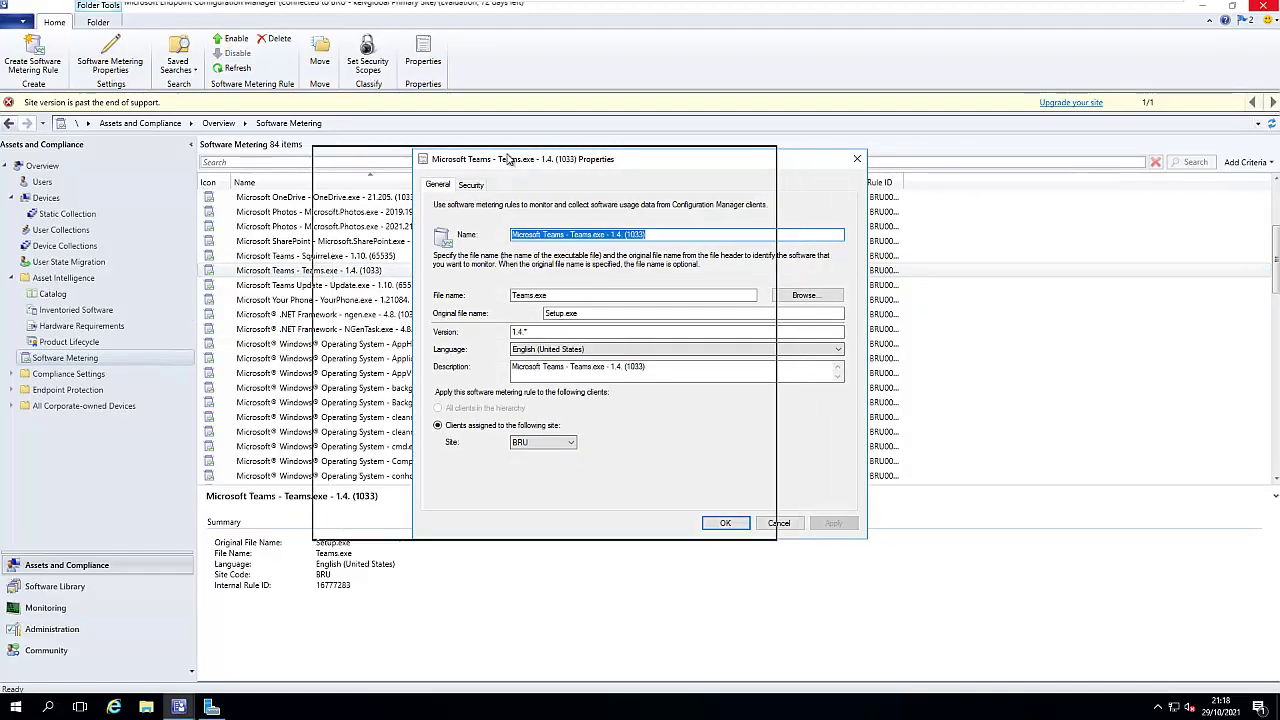
pyautogui.moveTo(593, 159); pyautogui.dragTo(498, 156)
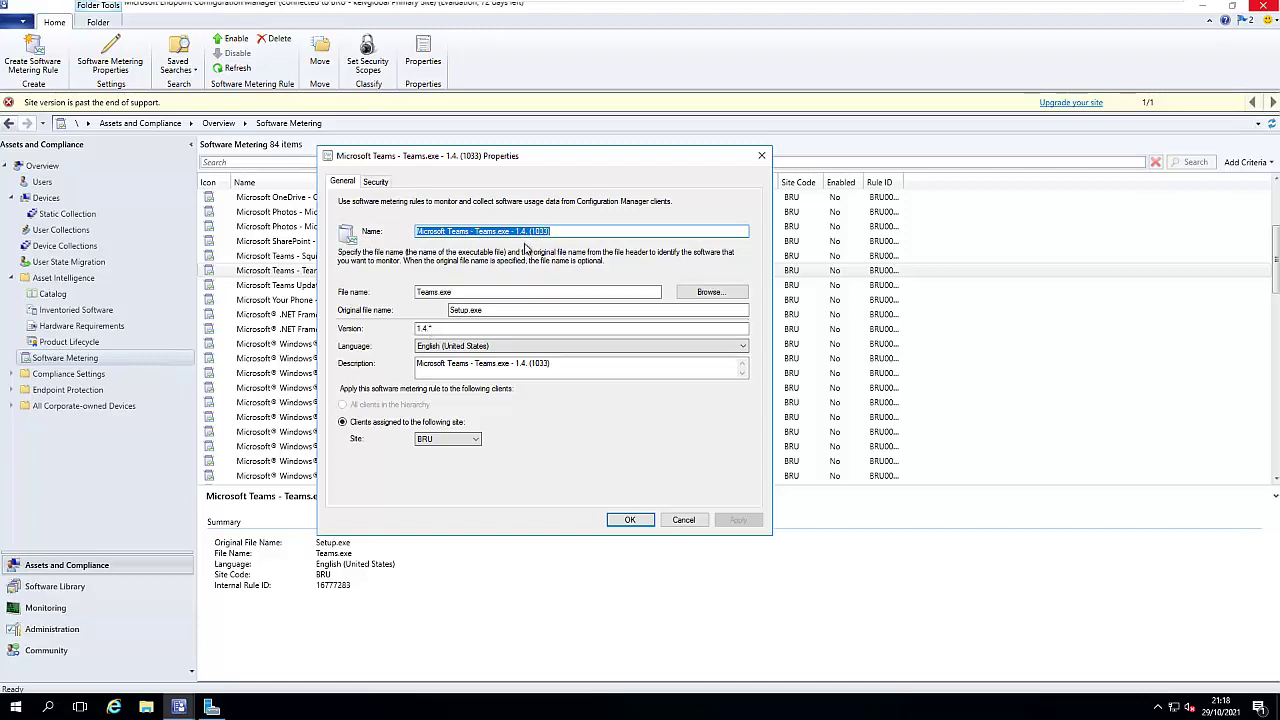
pyautogui.moveTo(514, 232); pyautogui.dragTo(521, 232)
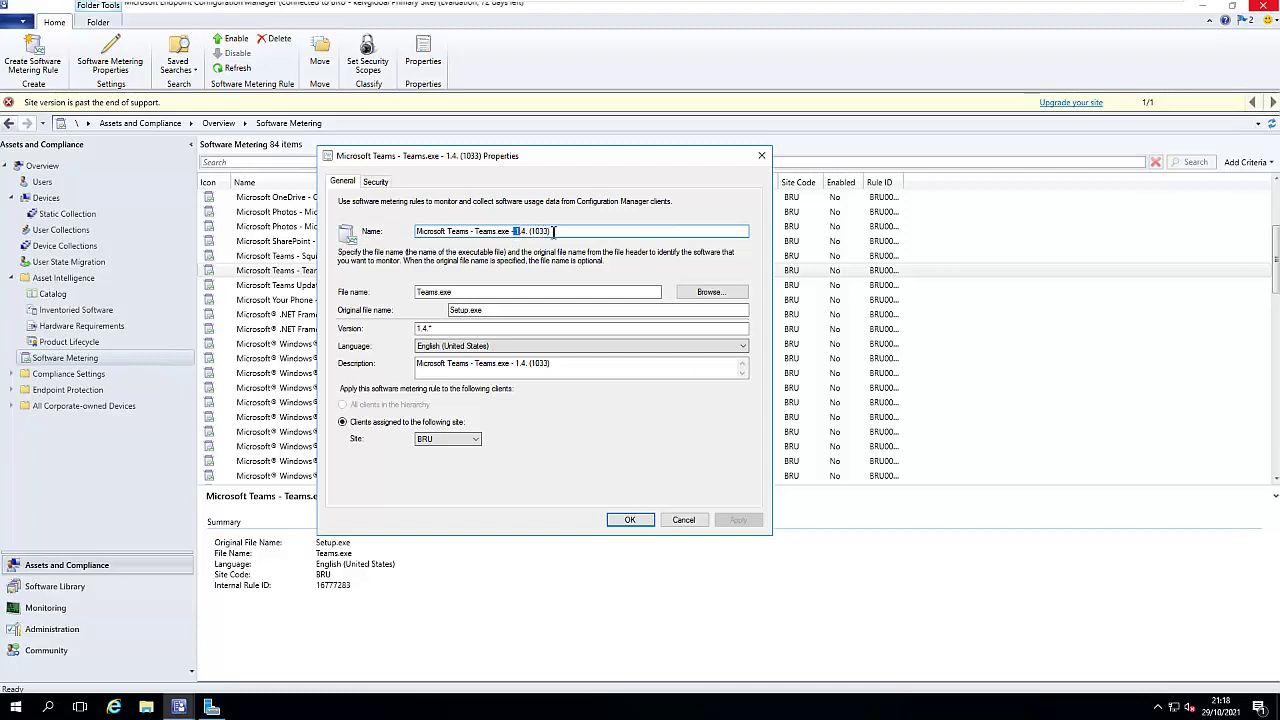
pyautogui.click(449, 294)
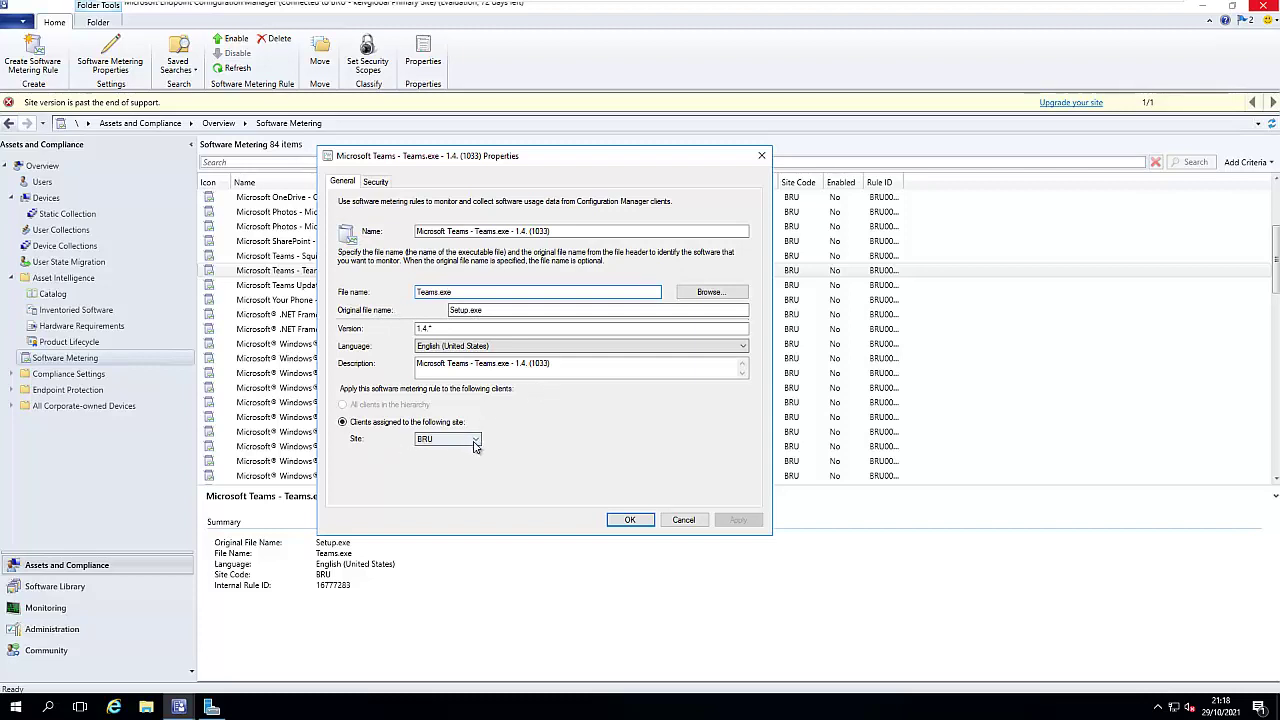
pyautogui.click(440, 441)
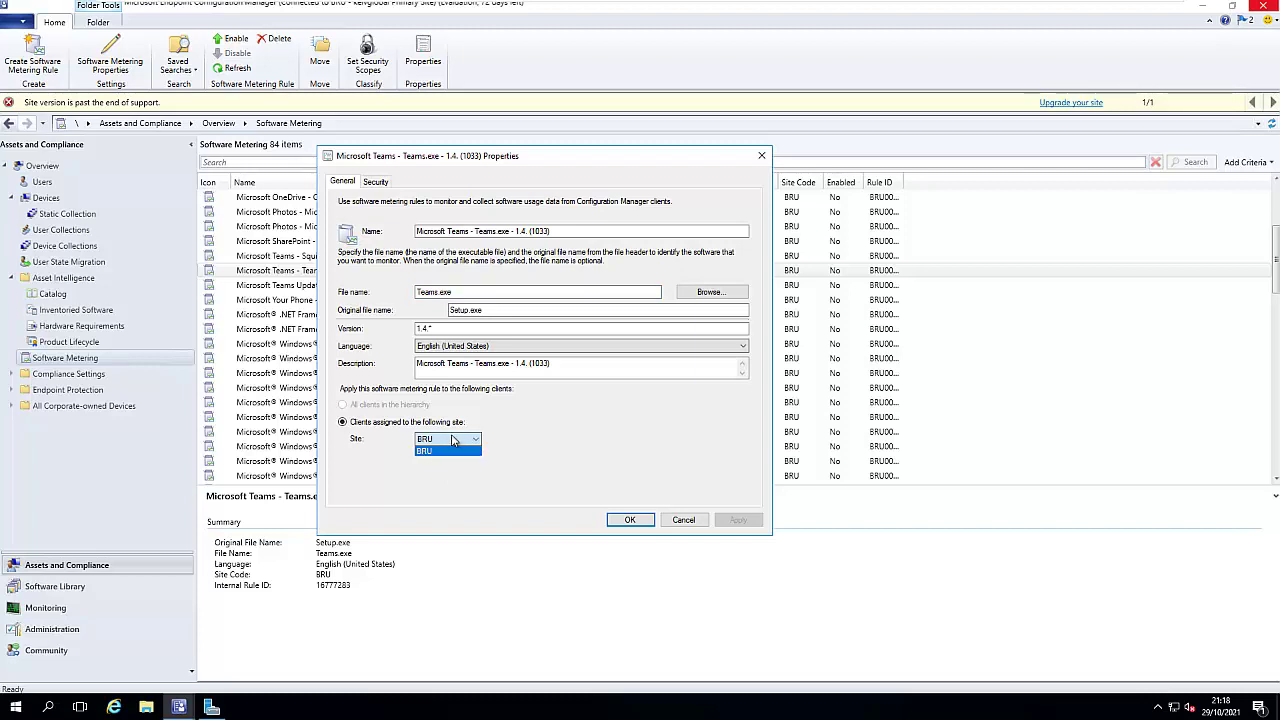
pyautogui.click(555, 413)
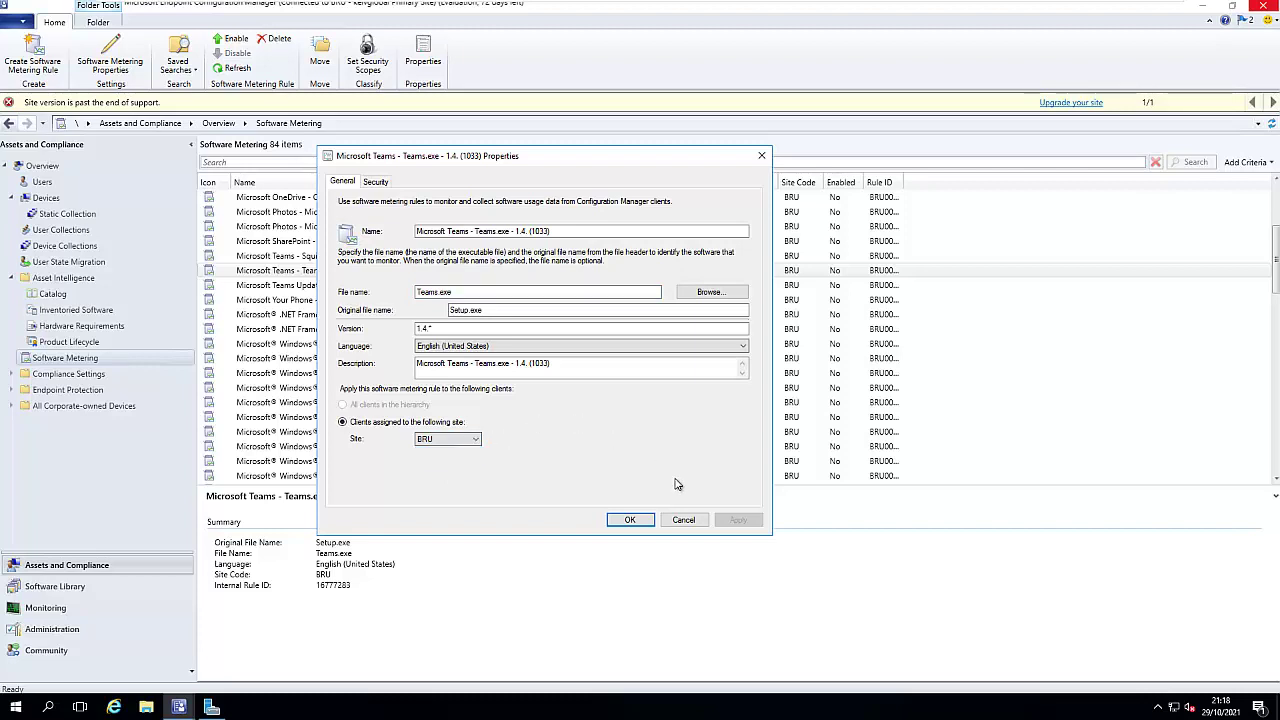
pyautogui.click(683, 519)
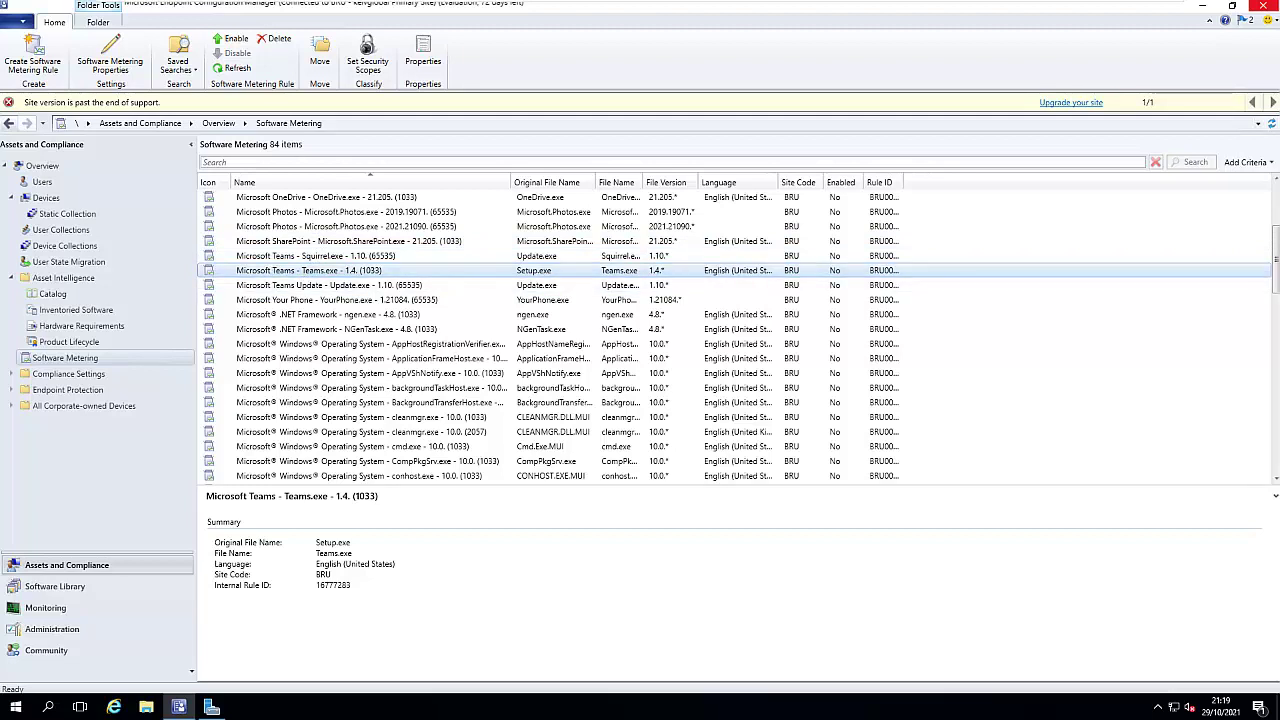
# Step: Review the general fields and language choices for creating a software metering rule, and exit the wizard without creating one
pyautogui.rightClick(63, 362)
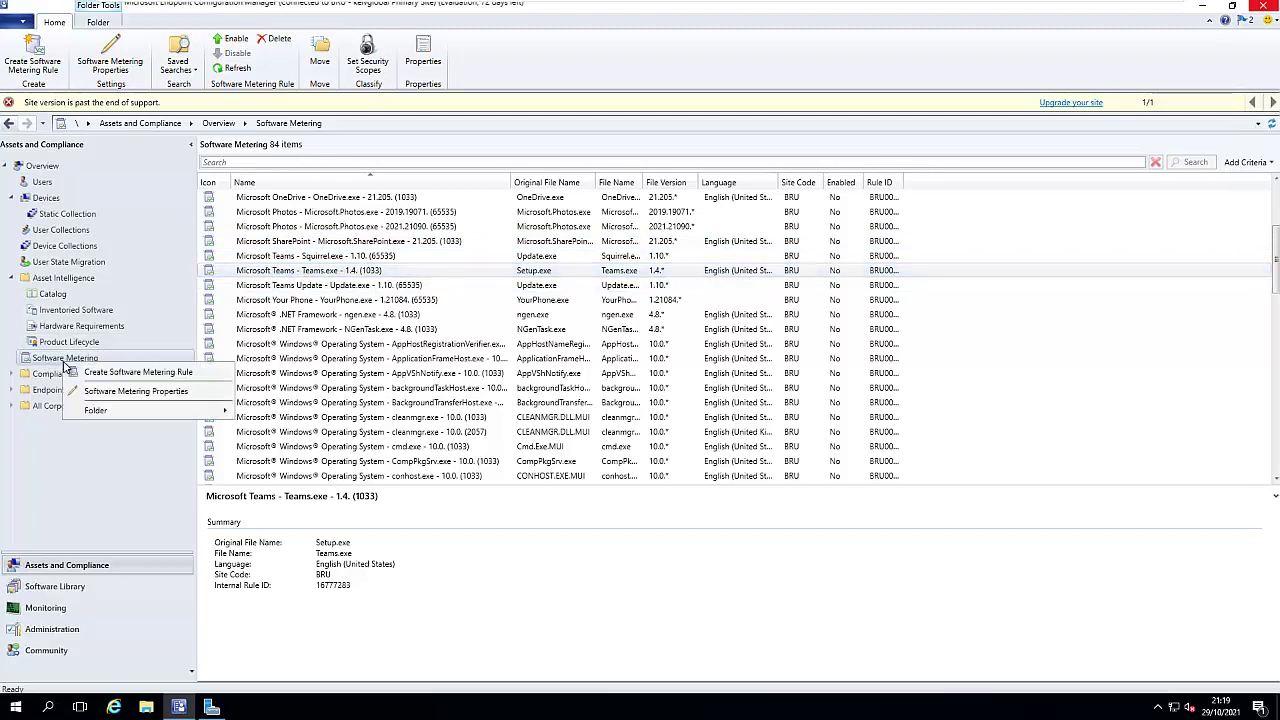
pyautogui.click(138, 375)
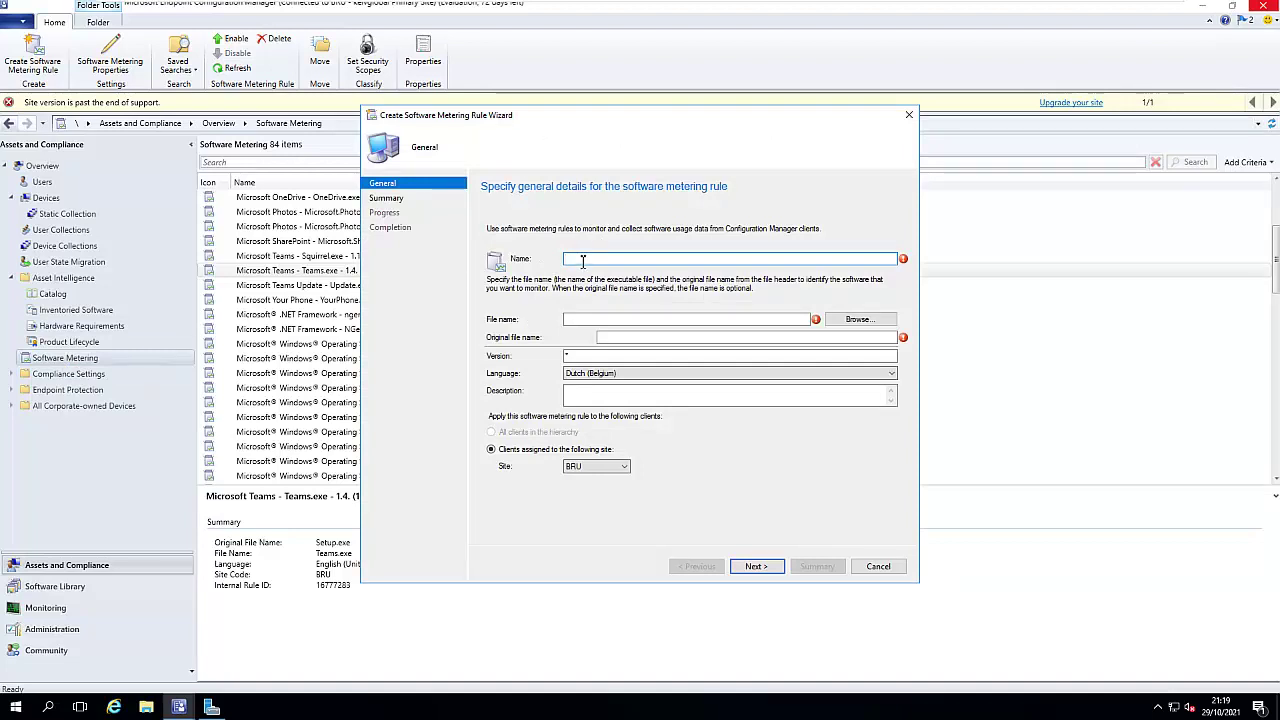
pyautogui.click(594, 320)
pyautogui.click(586, 357)
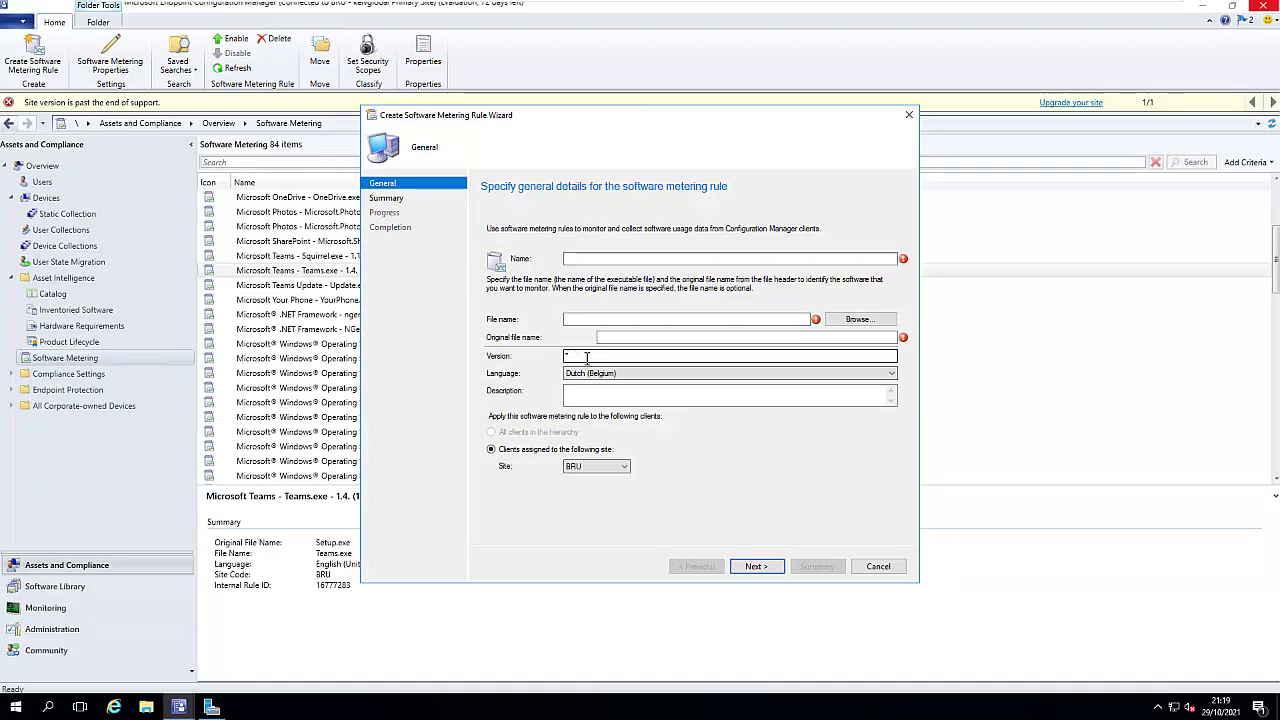
pyautogui.click(634, 337)
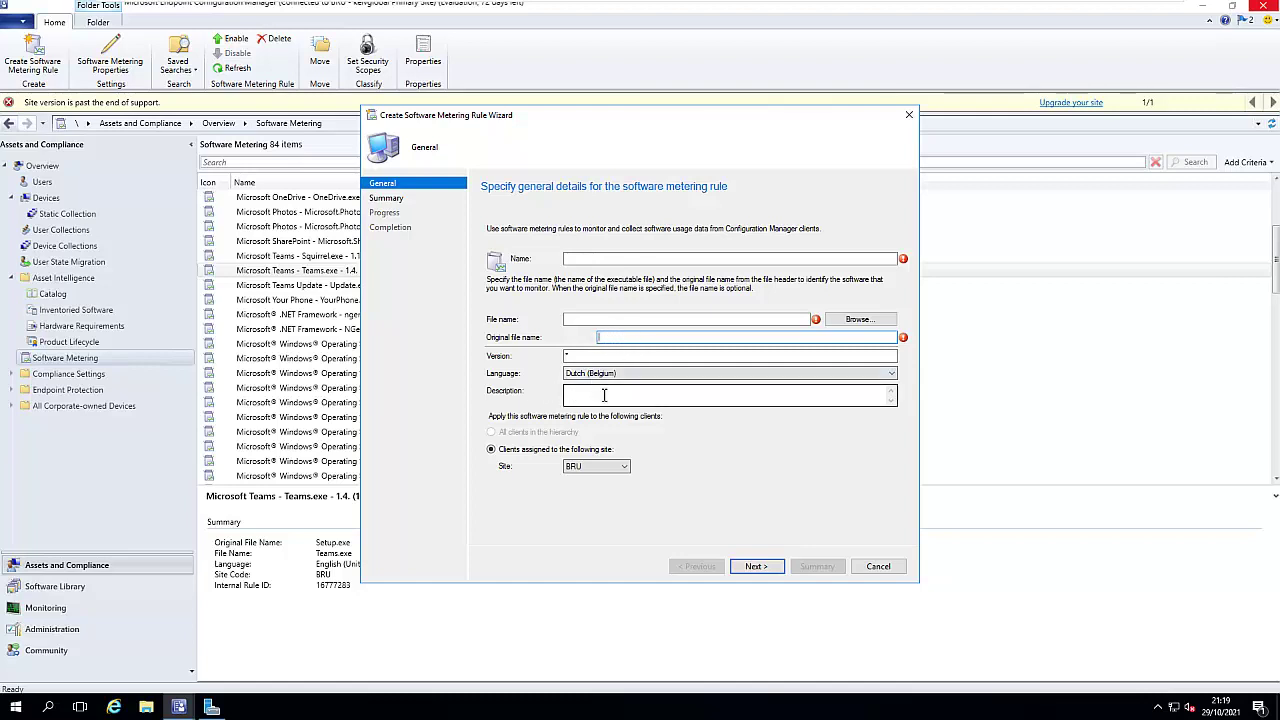
pyautogui.click(582, 373)
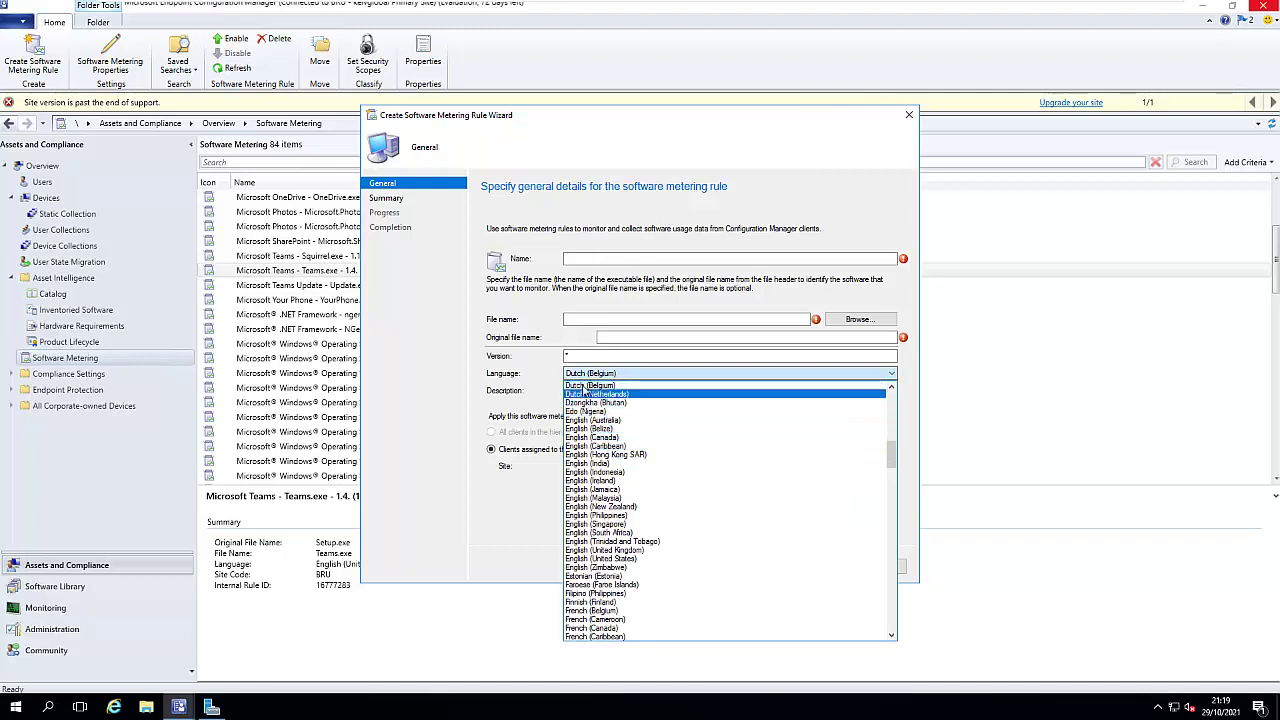
pyautogui.click(515, 364)
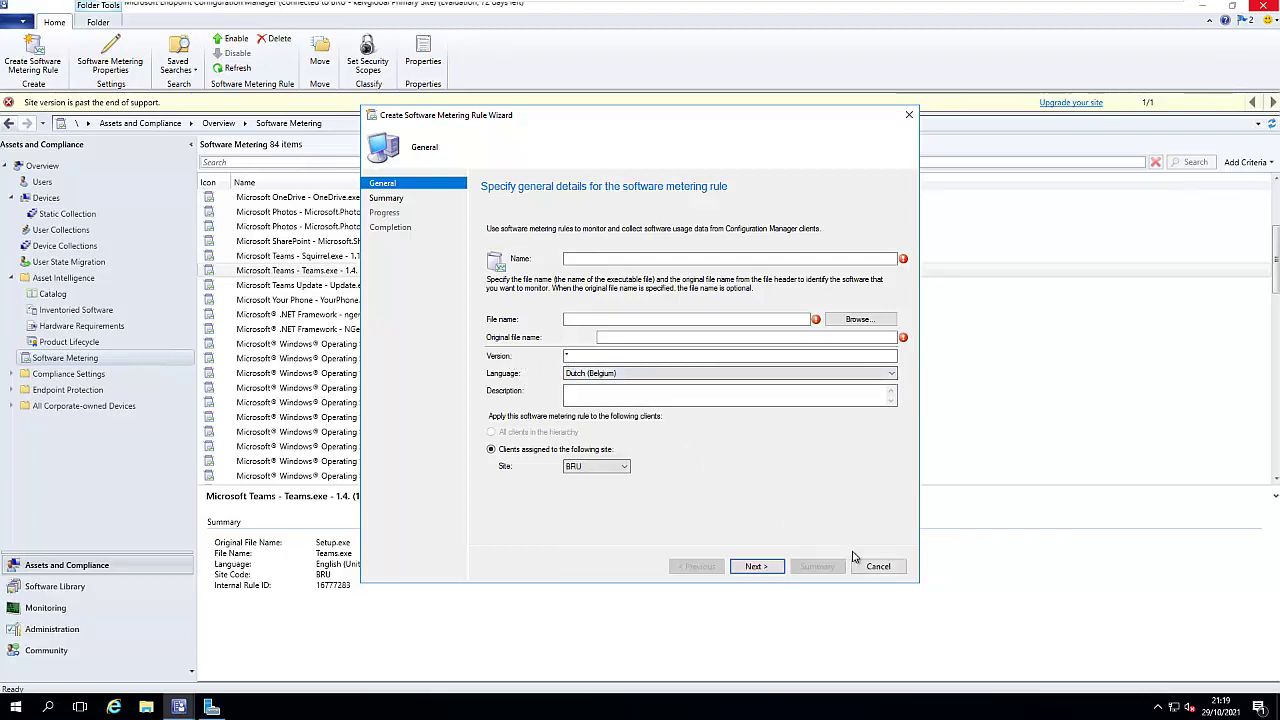
pyautogui.click(875, 567)
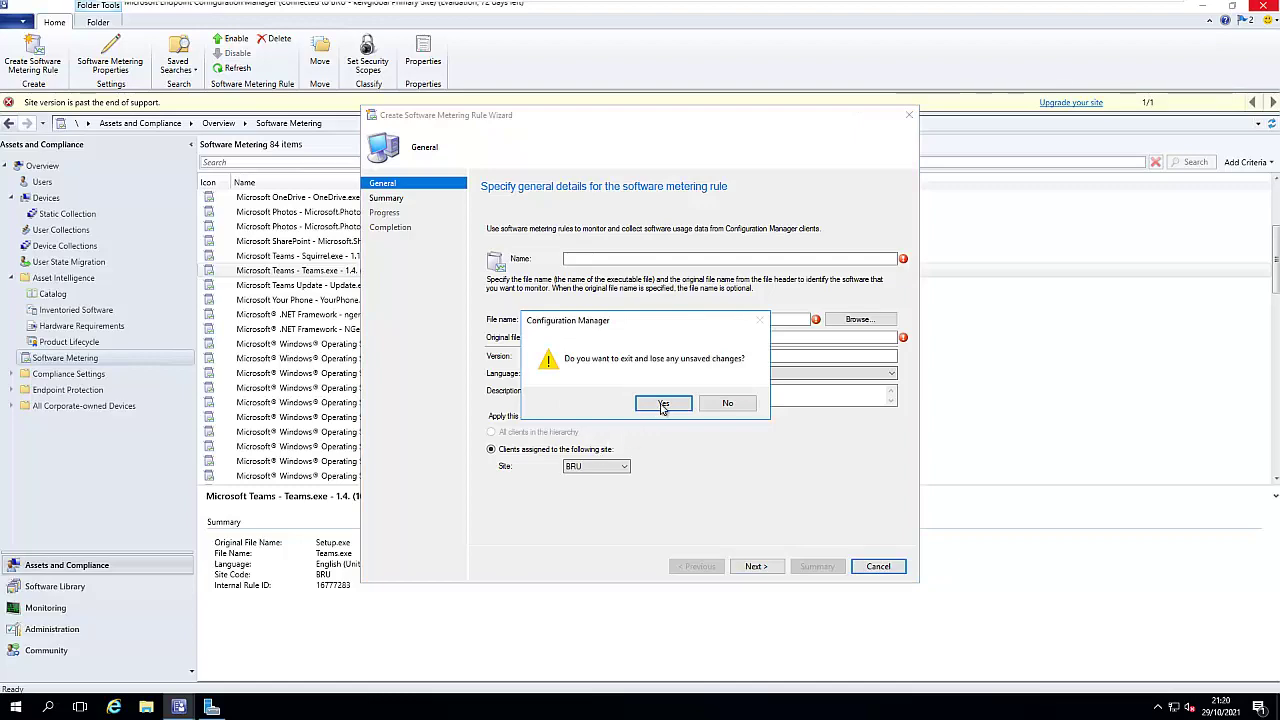
pyautogui.click(661, 405)
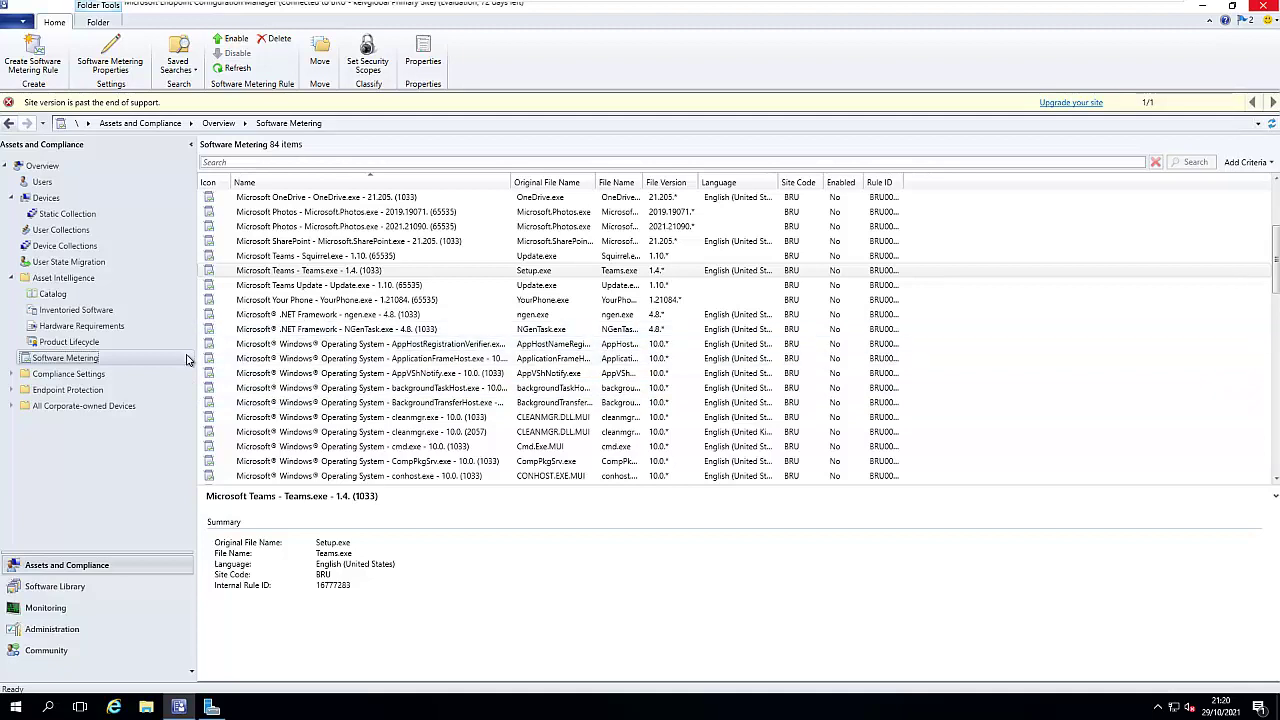
# Step: In the Software Metering properties, turn off automatic creation of disabled metering rules from recent usage inventory data
pyautogui.rightClick(78, 360)
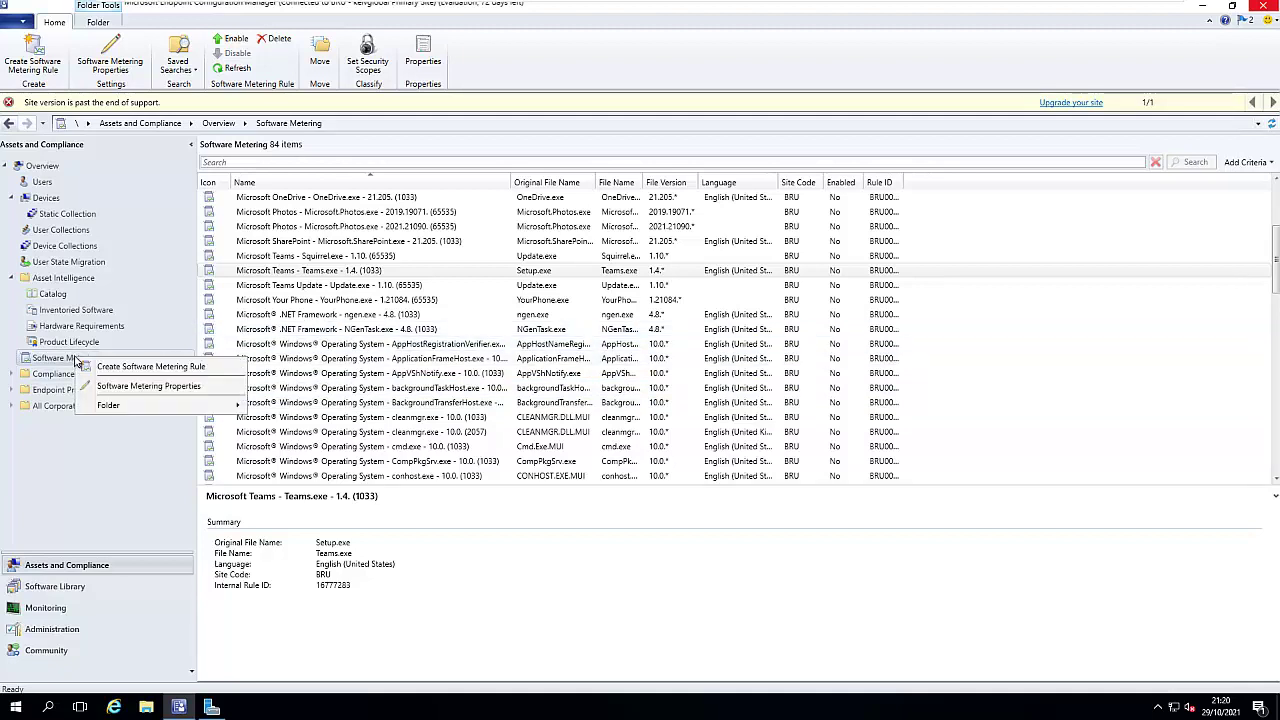
pyautogui.click(143, 391)
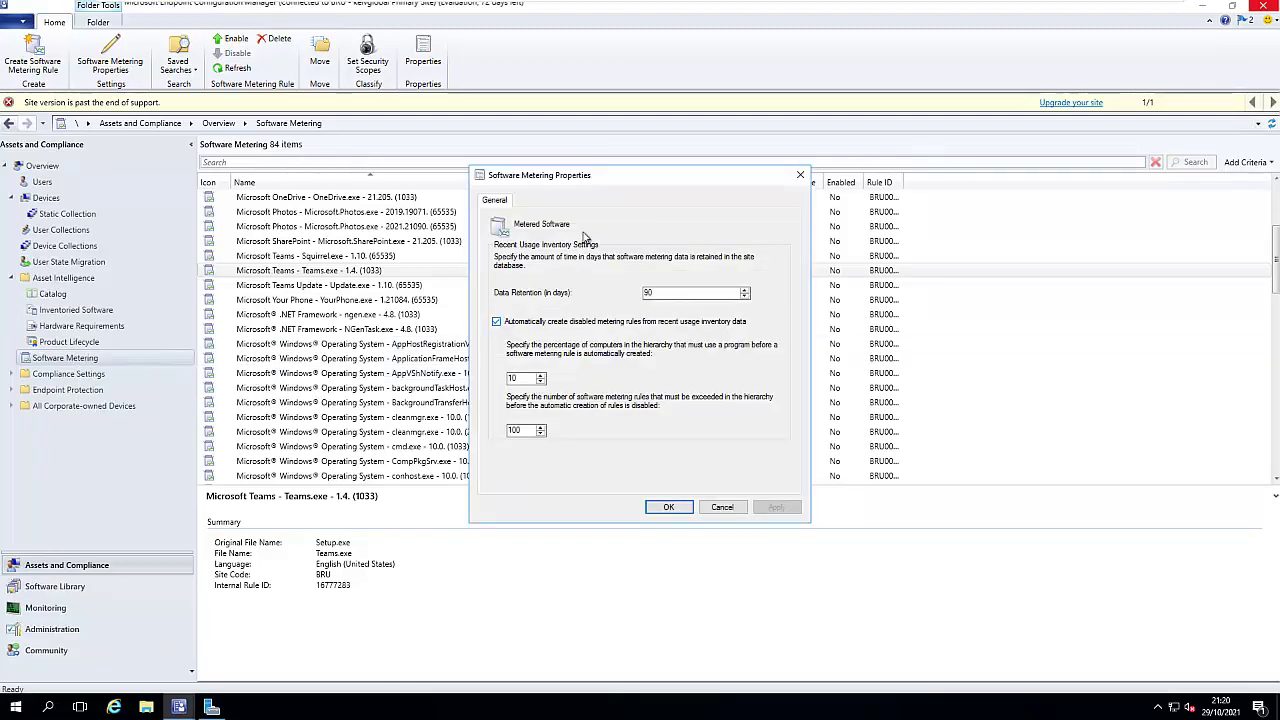
pyautogui.moveTo(603, 182); pyautogui.dragTo(567, 180)
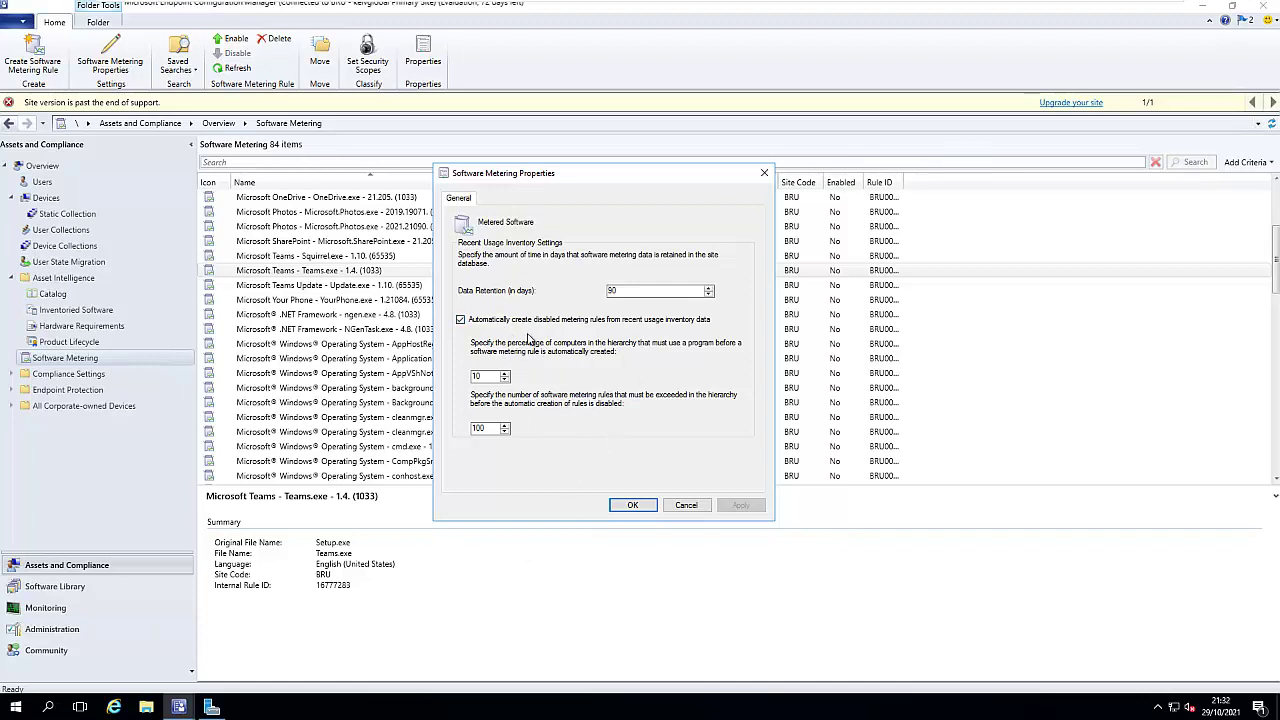
pyautogui.click(529, 323)
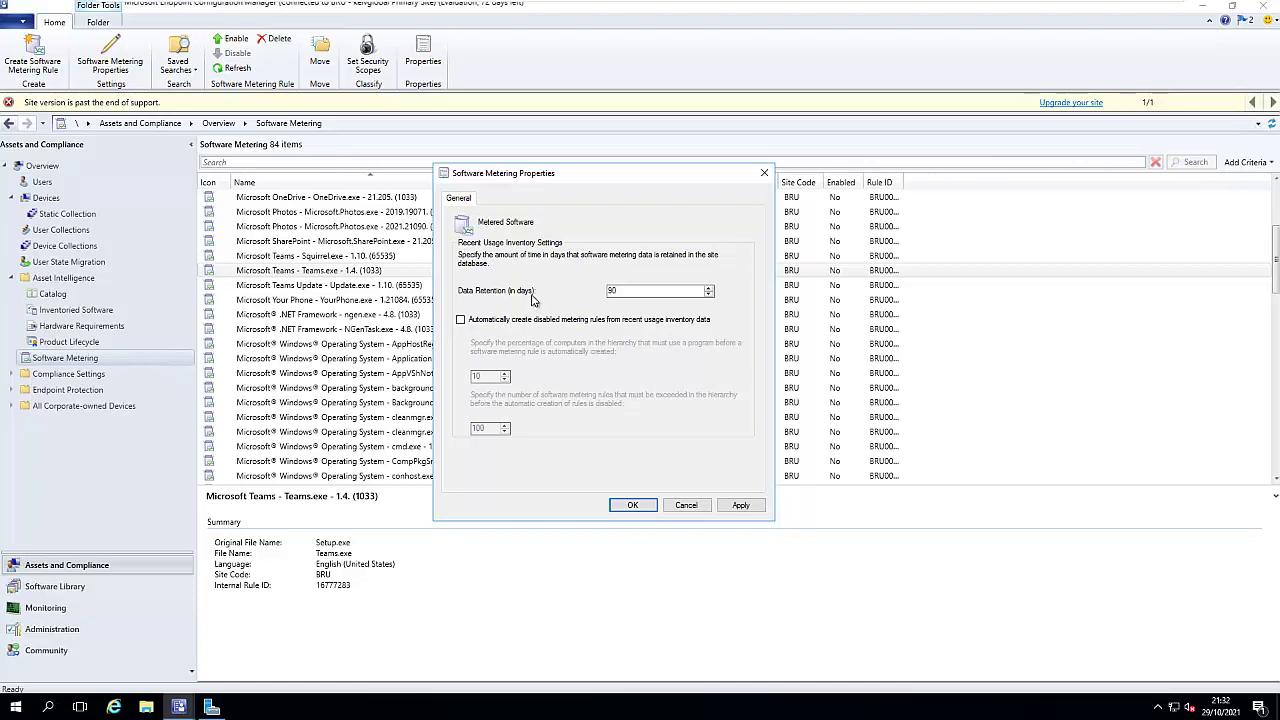